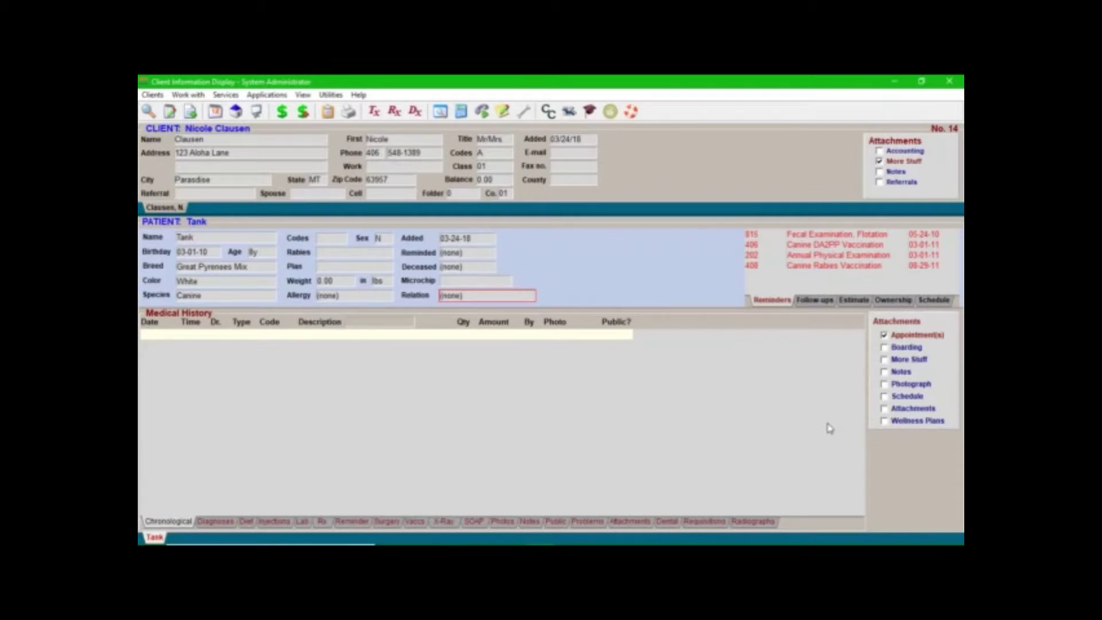
# Open the Inventory List from the Rx toolbar icon.
pyautogui.click(395, 113)
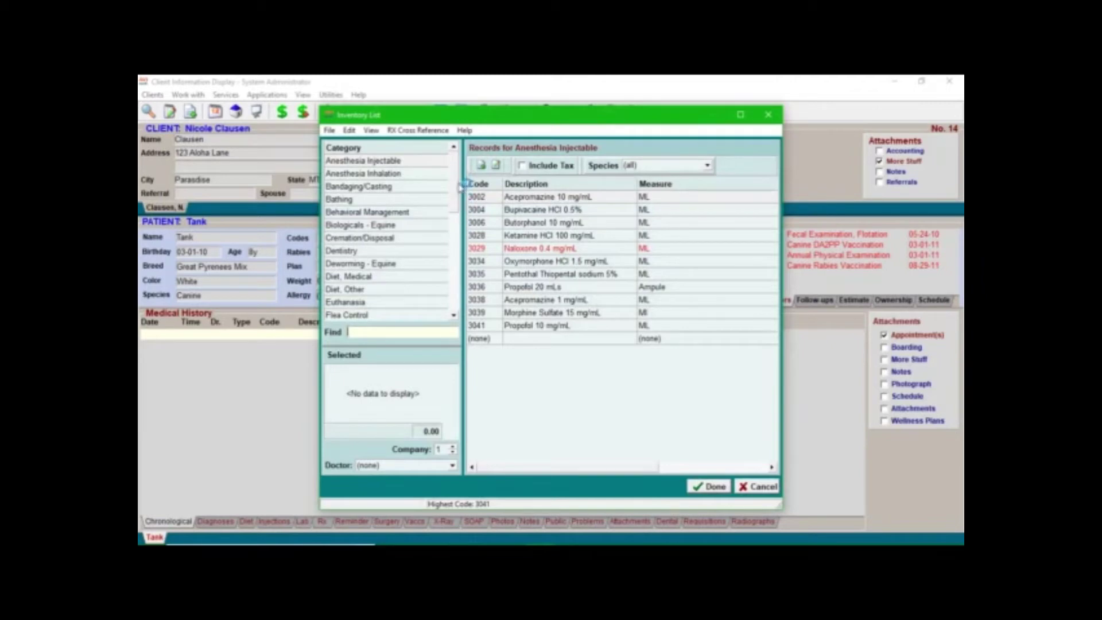
# Search the inventory by name and open the Diazepam 5 mg/mL item (code 4806).
pyautogui.scroll(-2, 367, 253)
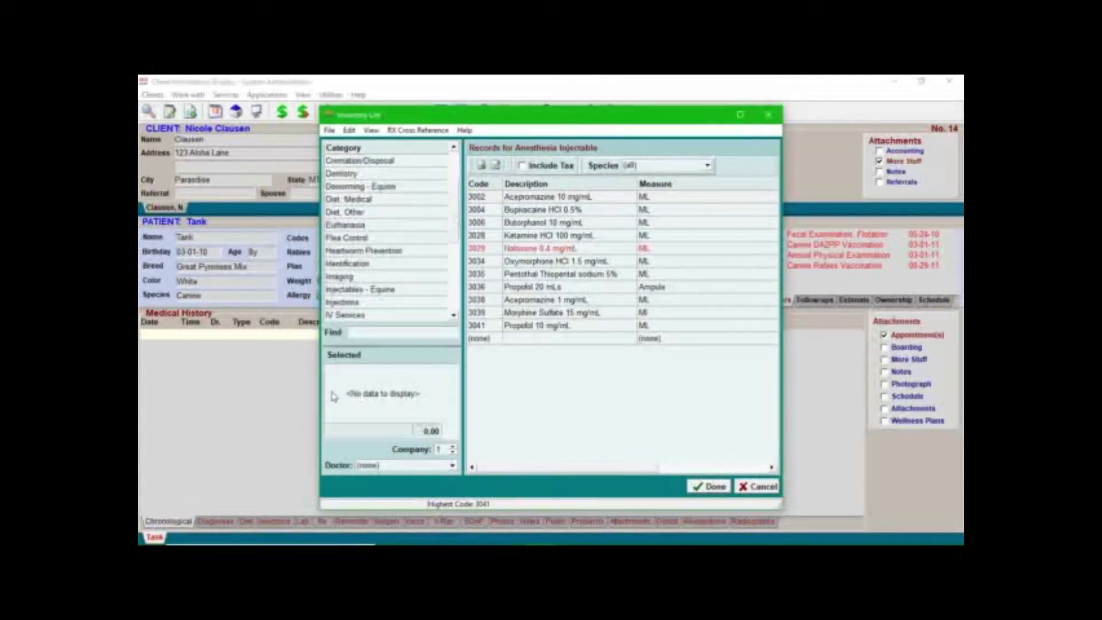
pyautogui.moveTo(388, 118)
pyautogui.mouseDown()
pyautogui.moveTo(382, 163)
pyautogui.moveTo(401, 118)
pyautogui.mouseUp()
pyautogui.click(379, 327)
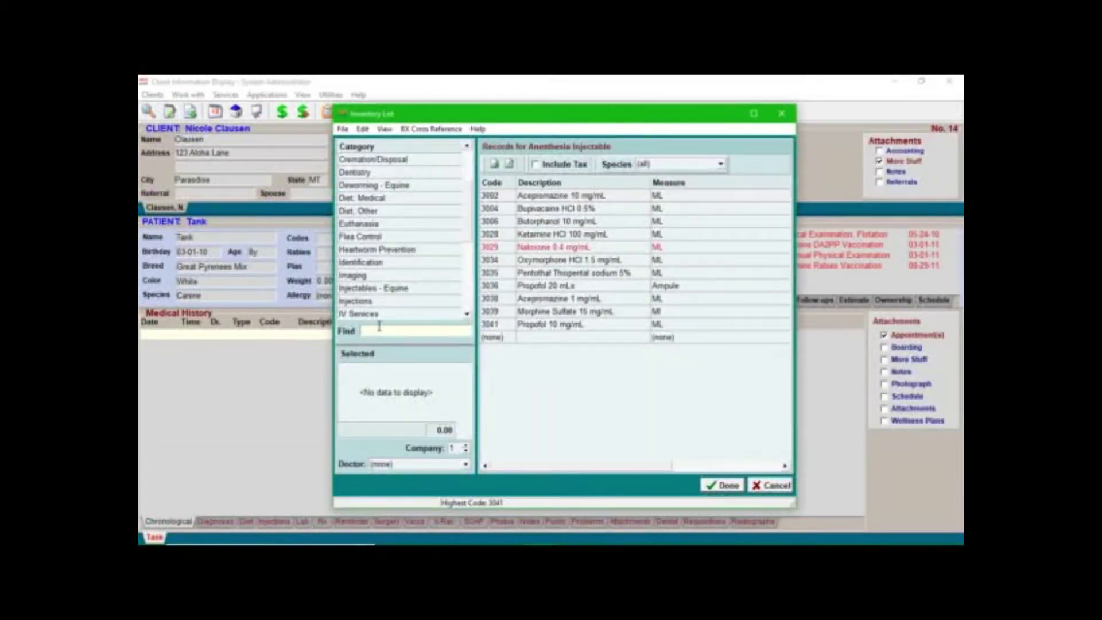
pyautogui.write('Clin')
pyautogui.write('Z')
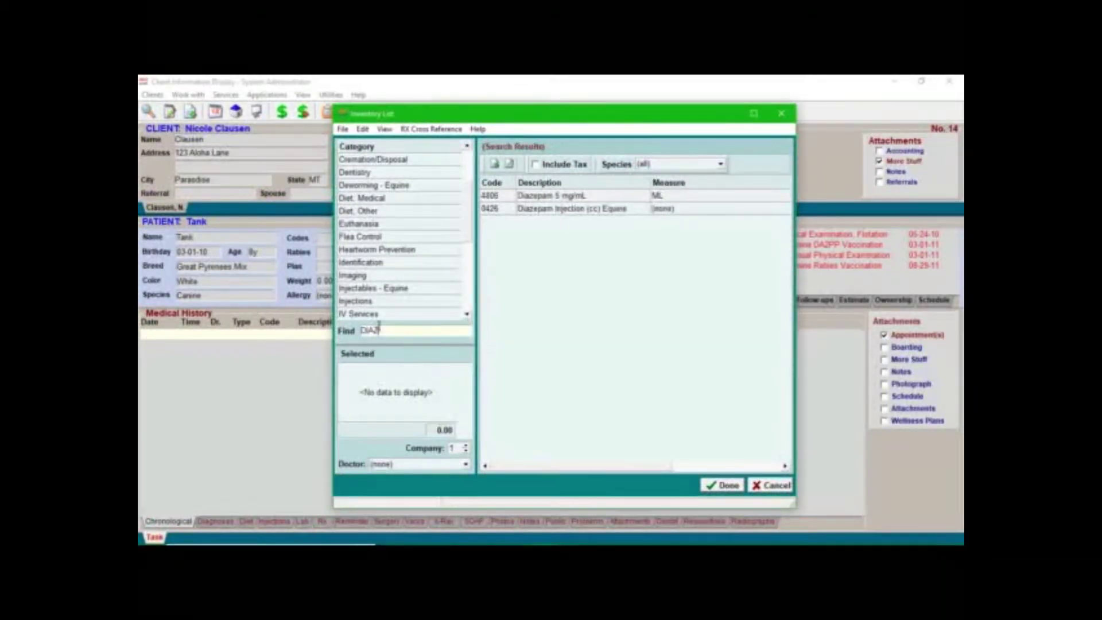
pyautogui.click(558, 200)
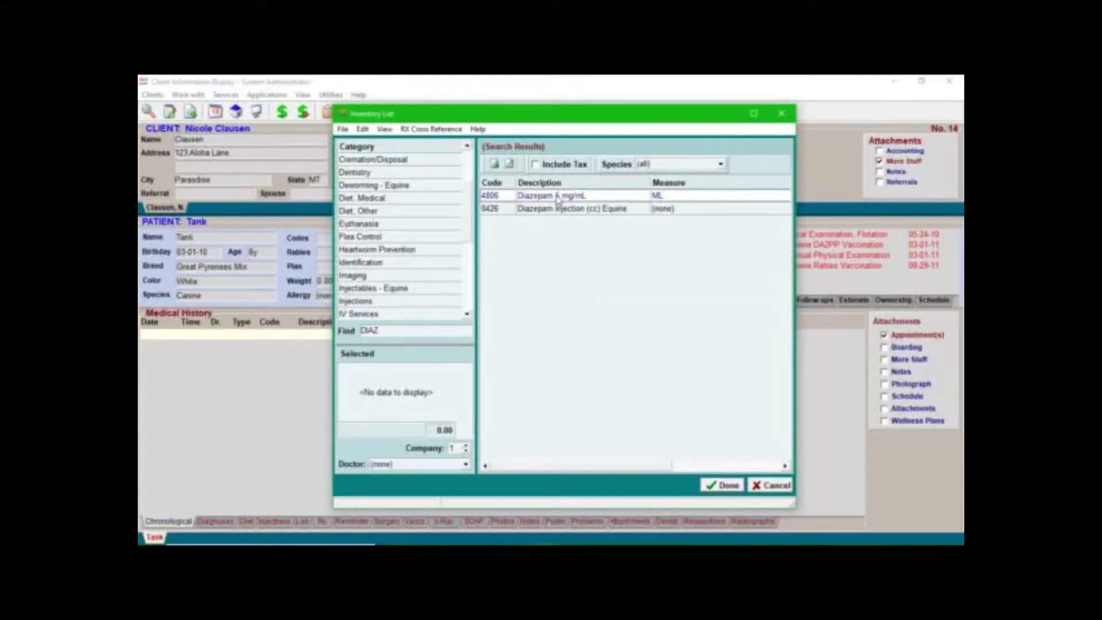
pyautogui.doubleClick(558, 199)
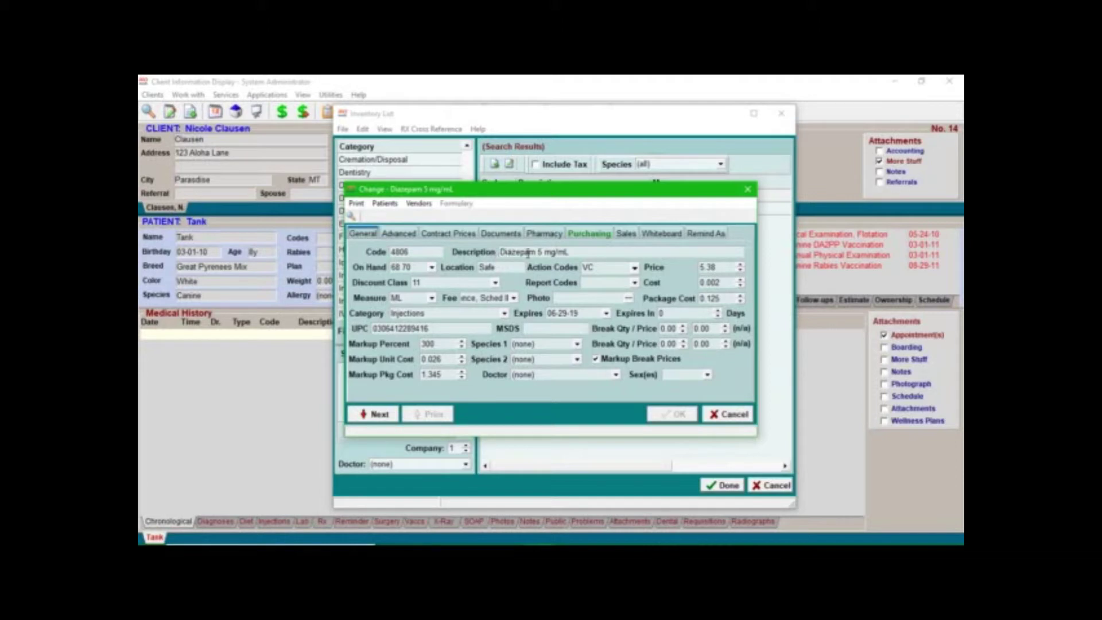
# Edit the Description field, keeping it as 'Diazepam 5 mg/mL'.
pyautogui.click(578, 253)
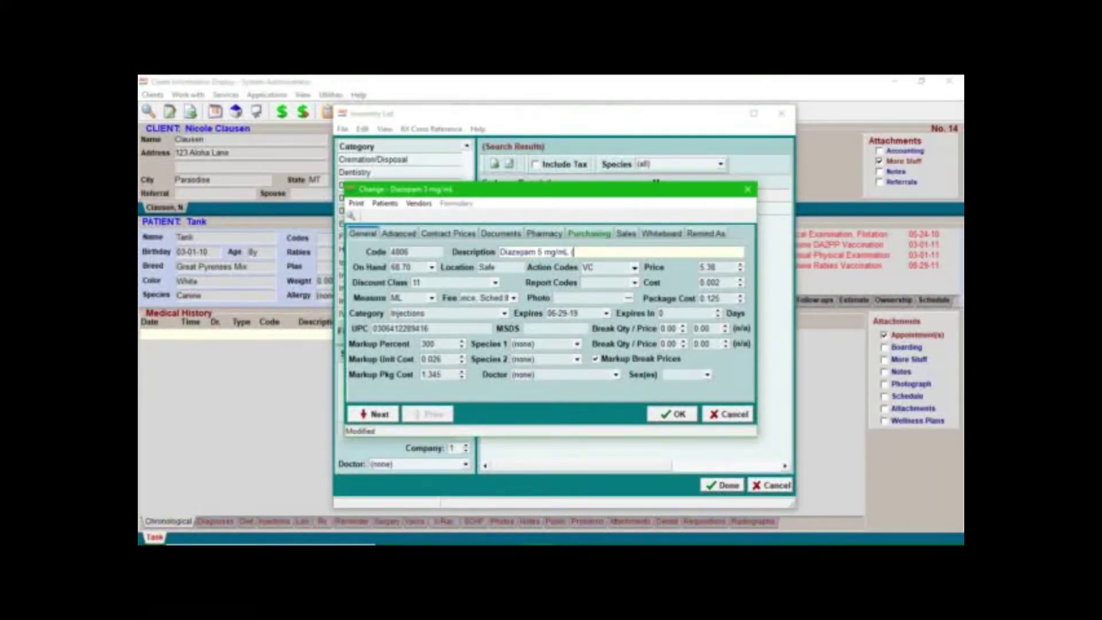
pyautogui.write('(inr vial)')
pyautogui.press('BackSpace')
pyautogui.press('BackSpace')
pyautogui.press('BackSpace')
pyautogui.press('BackSpace')
pyautogui.press('BackSpace')
pyautogui.press('BackSpace')
pyautogui.press('BackSpace')
pyautogui.press('BackSpace')
pyautogui.press('BackSpace')
pyautogui.press('BackSpace')
pyautogui.press('BackSpace')
pyautogui.click(635, 268)
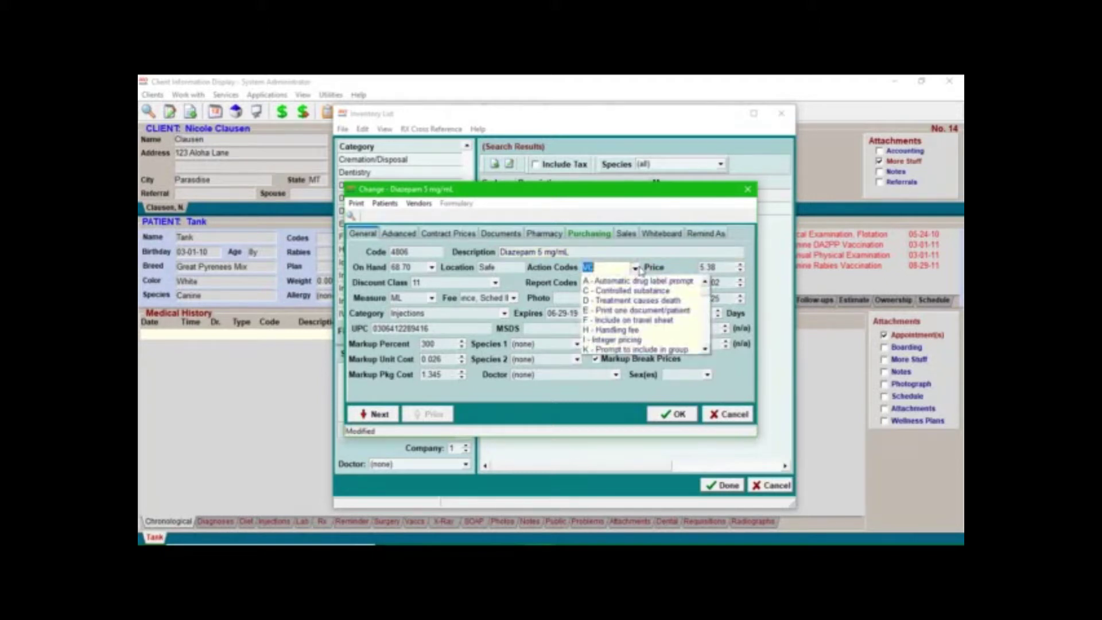
pyautogui.scroll(-4, 633, 340)
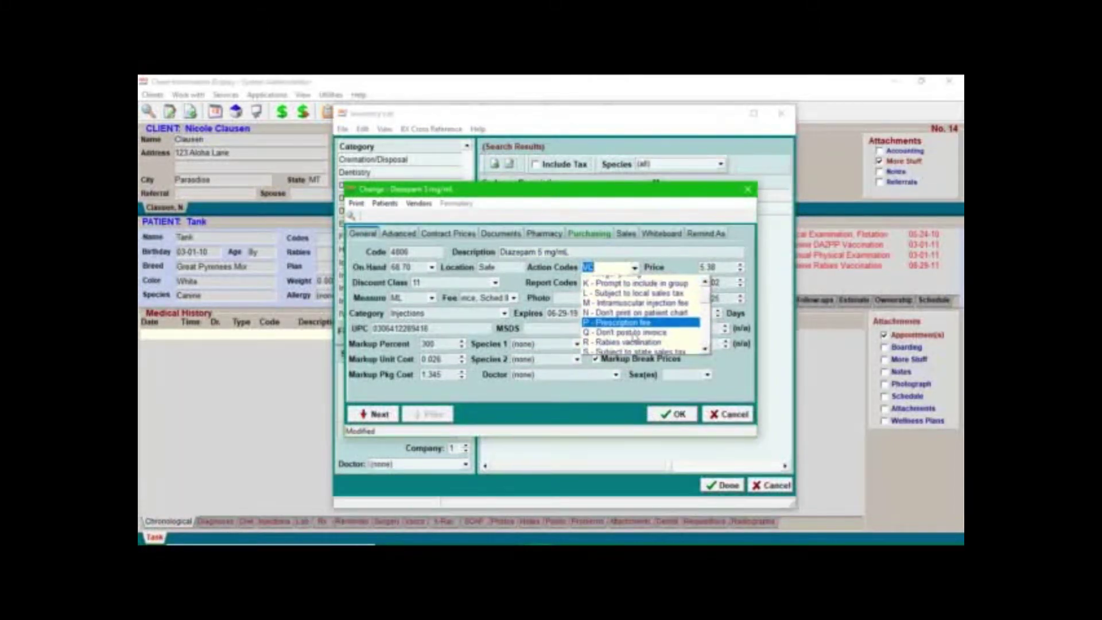
pyautogui.scroll(-3, 634, 340)
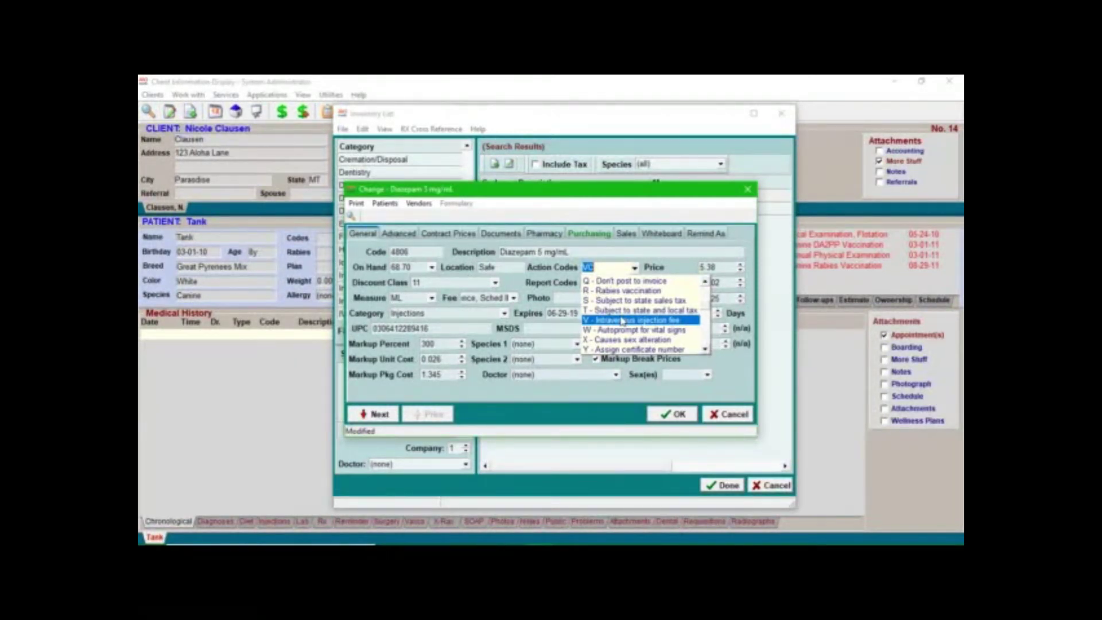
pyautogui.scroll(5, 622, 320)
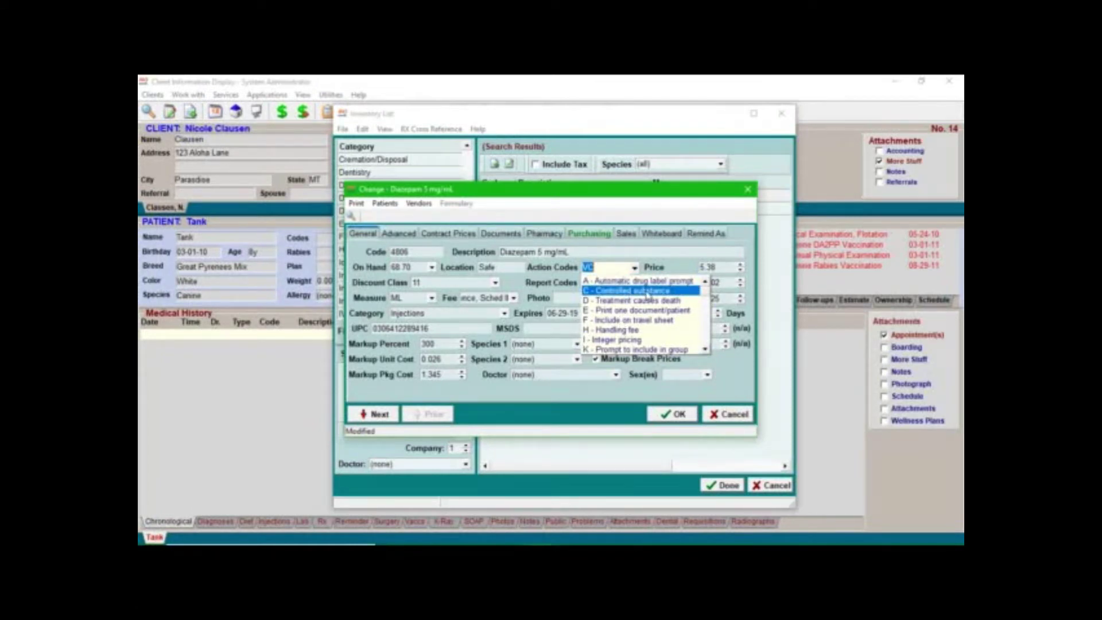
pyautogui.scroll(-8, 647, 296)
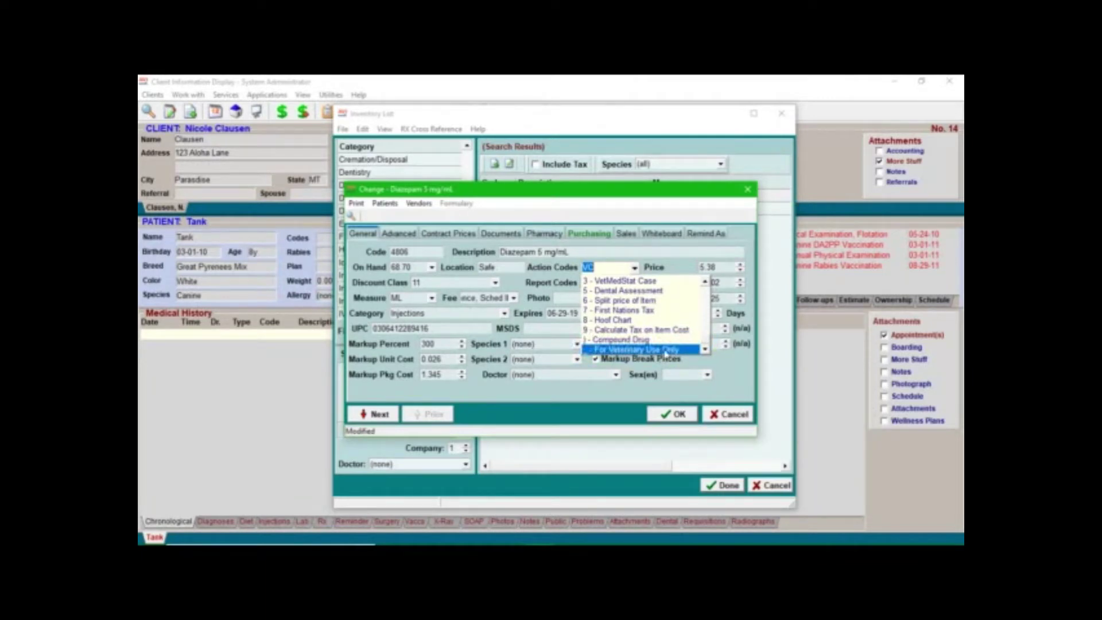
pyautogui.click(676, 273)
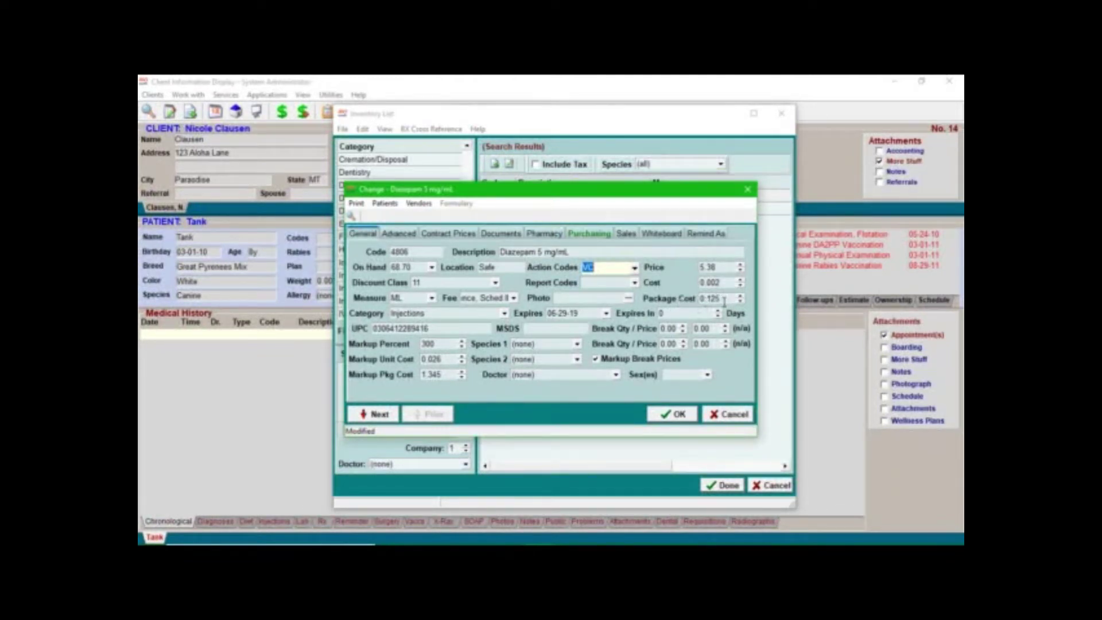
# Change the package cost to 80.000 so the unit cost becomes 1.600.
pyautogui.click(688, 299)
pyautogui.moveTo(688, 300); pyautogui.dragTo(742, 301)
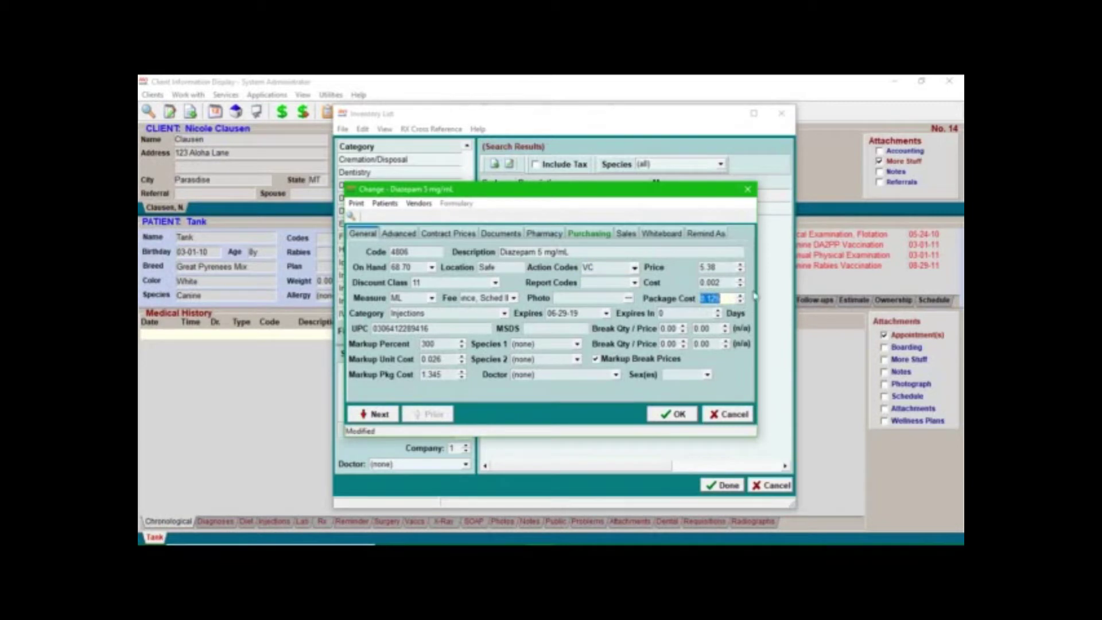
pyautogui.write('0')
pyautogui.write('0.0')
pyautogui.hotkey('shift', 'Tab')
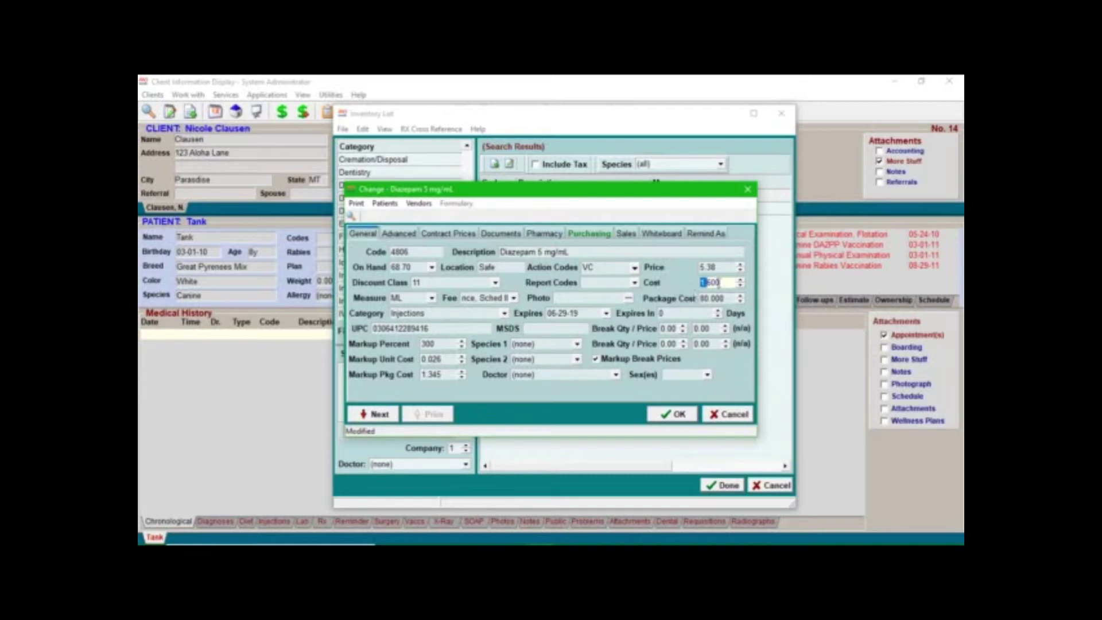
pyautogui.click(705, 283)
pyautogui.click(717, 268)
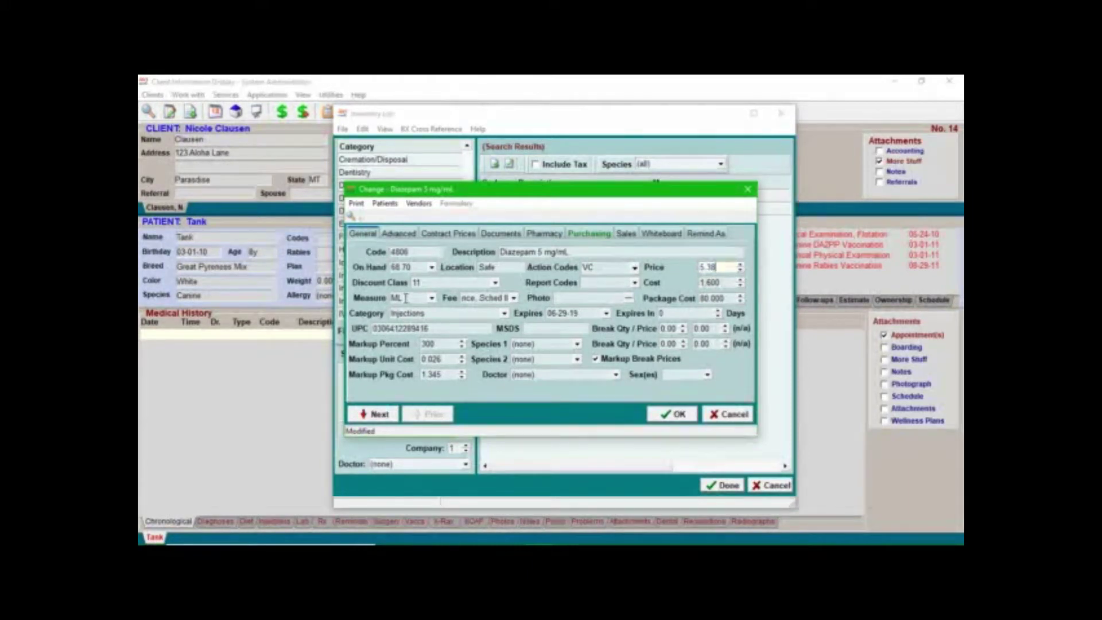
pyautogui.click(514, 298)
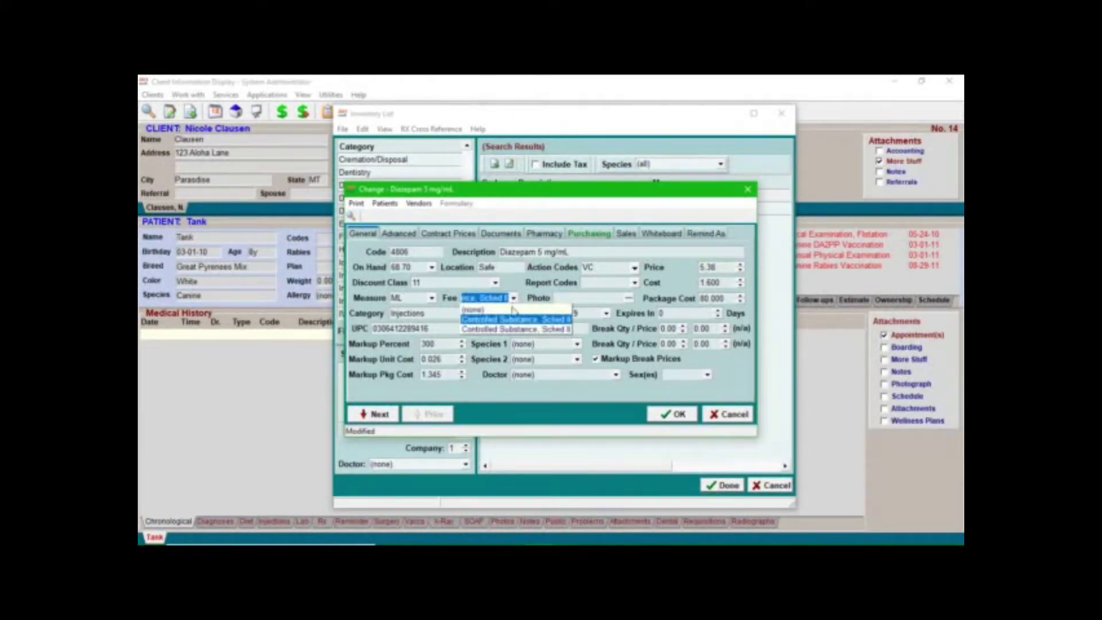
pyautogui.click(520, 282)
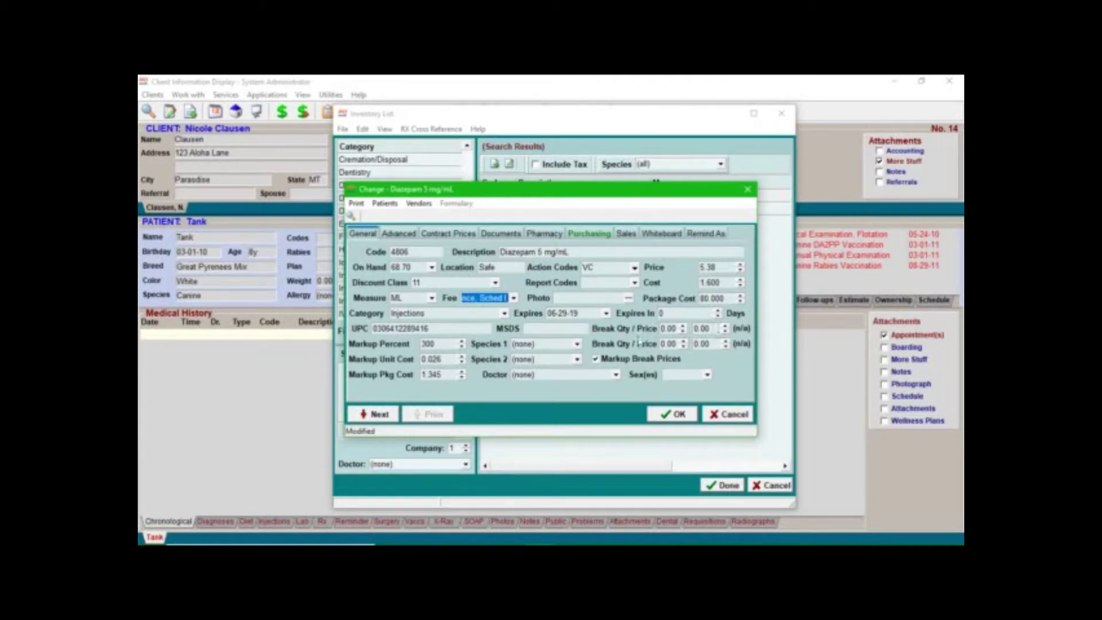
pyautogui.click(675, 328)
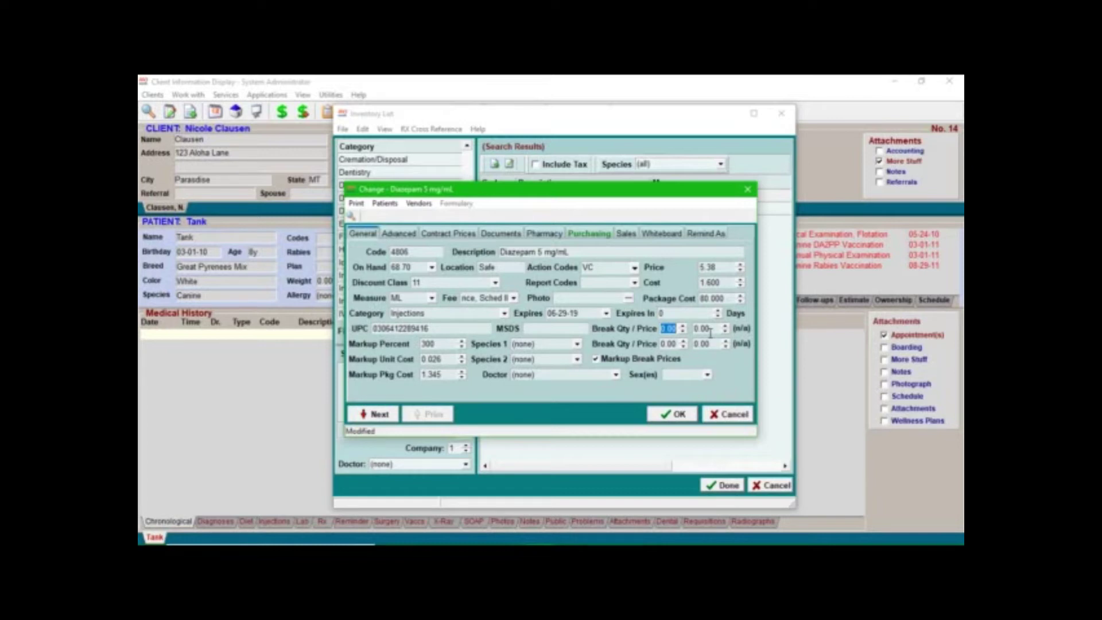
# Add a first price break of quantity 10.00 at a price of 150.00.
pyautogui.write('10.00')
pyautogui.click(710, 332)
pyautogui.write('150.00')
# Enter 80.00 as the markup package cost.
pyautogui.click(451, 375)
pyautogui.doubleClick(451, 376)
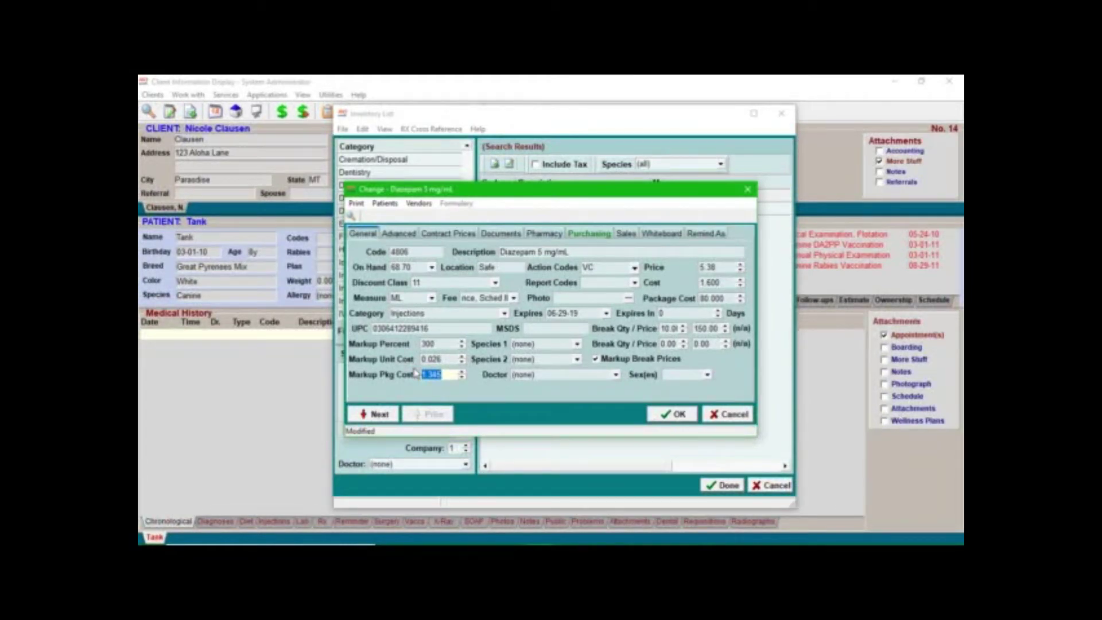
pyautogui.write('80.00')
pyautogui.doubleClick(436, 359)
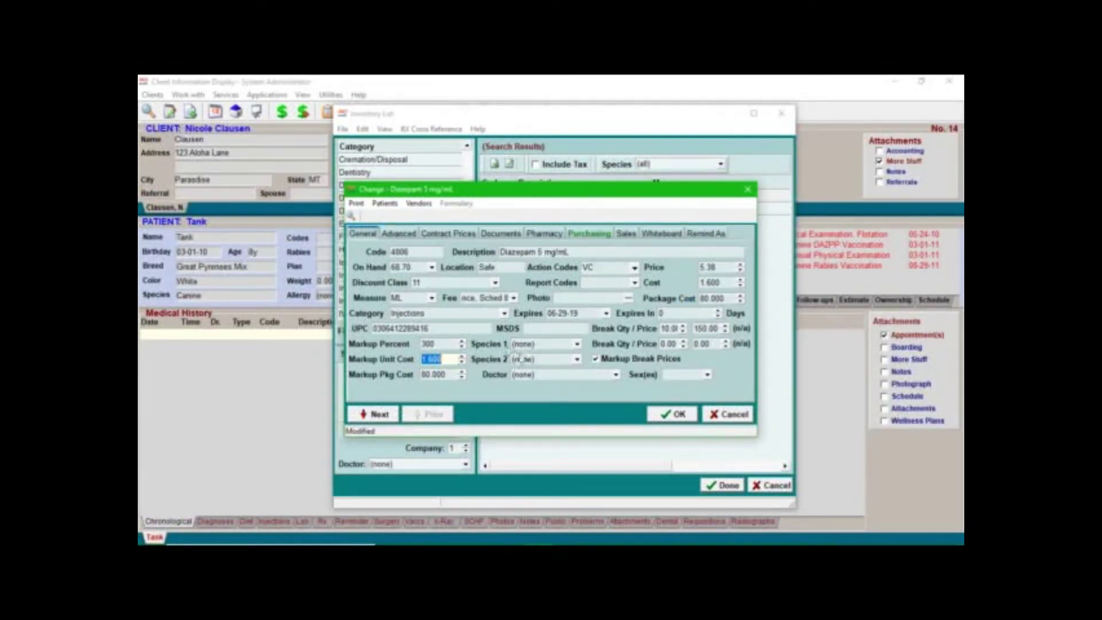
# Leave the item's Doctor set to (none) in the Doctor dropdown.
pyautogui.click(616, 376)
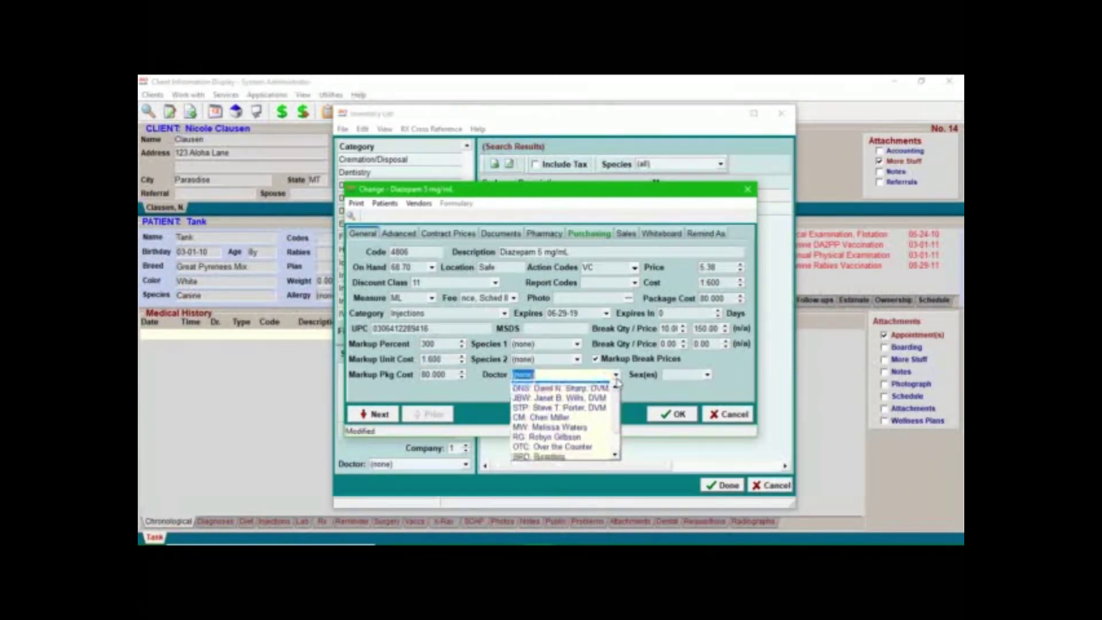
pyautogui.scroll(-1, 580, 425)
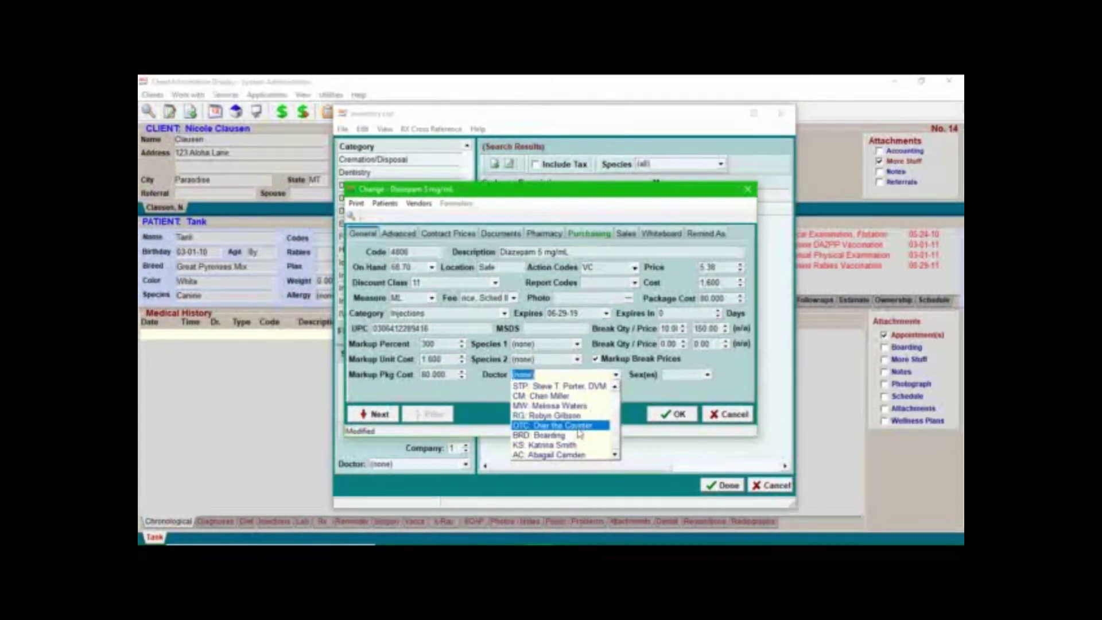
pyautogui.scroll(3, 580, 434)
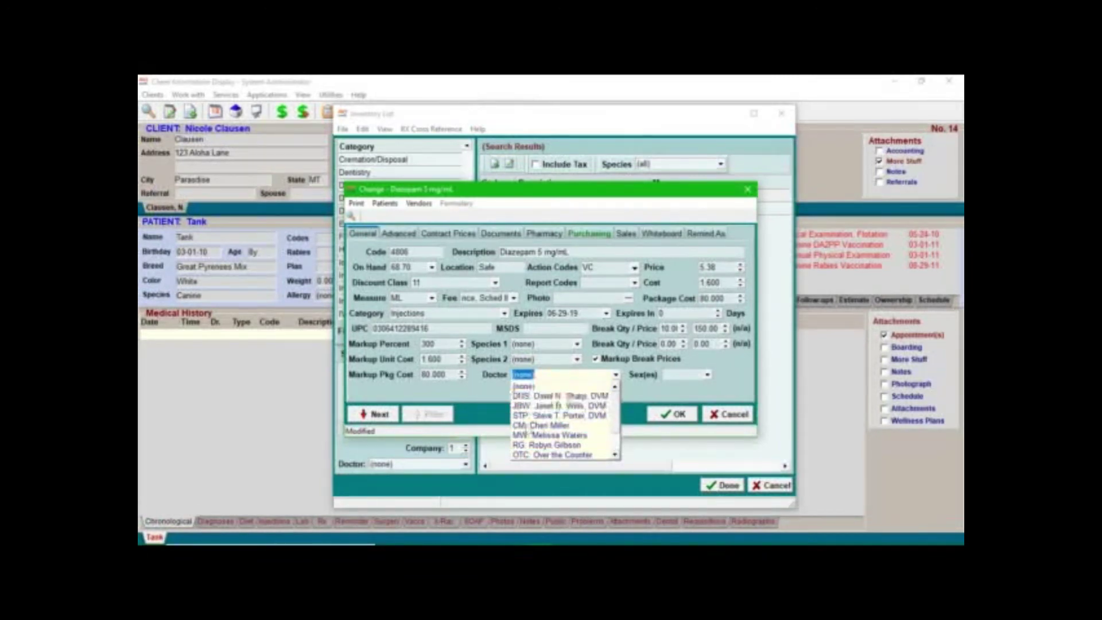
pyautogui.click(521, 388)
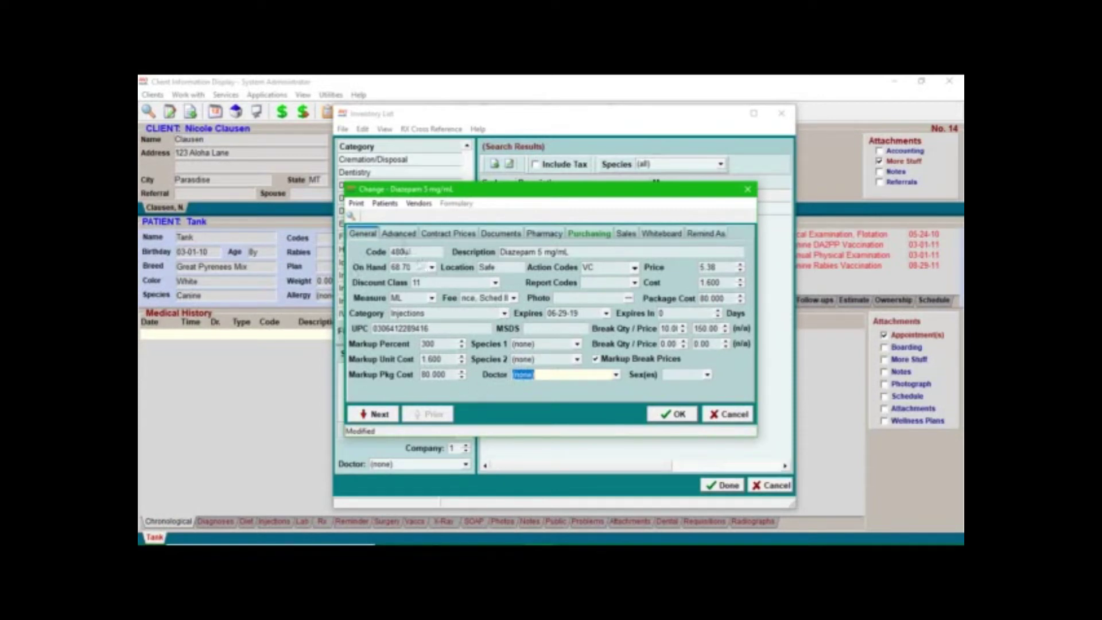
pyautogui.click(403, 239)
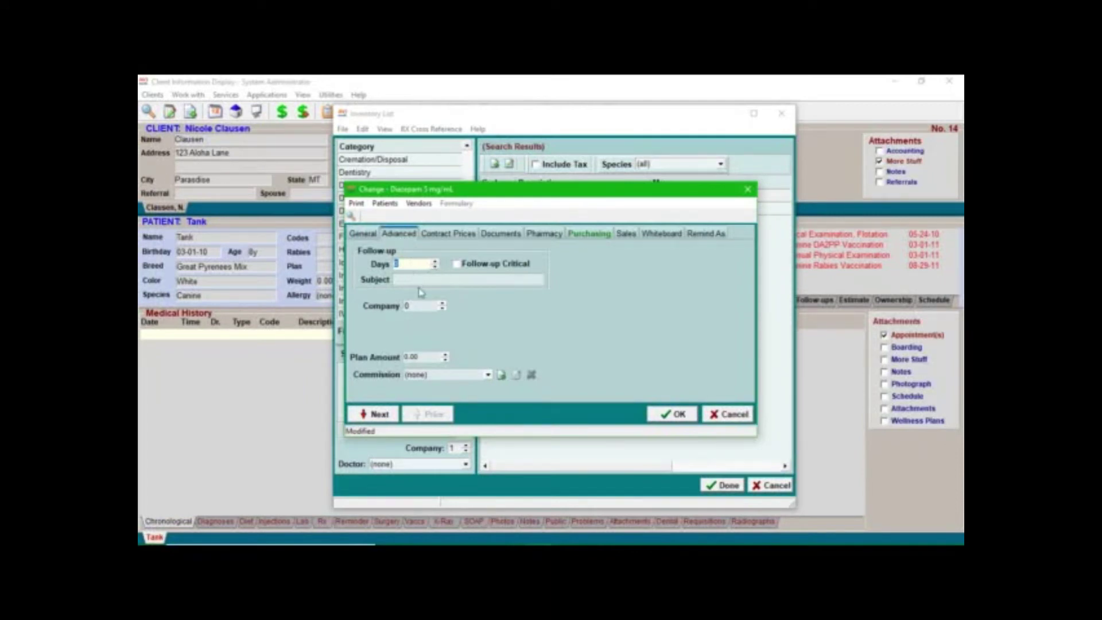
# Review the Contract Prices and Documents tabs, then show the Pharmacy tab.
pyautogui.click(446, 239)
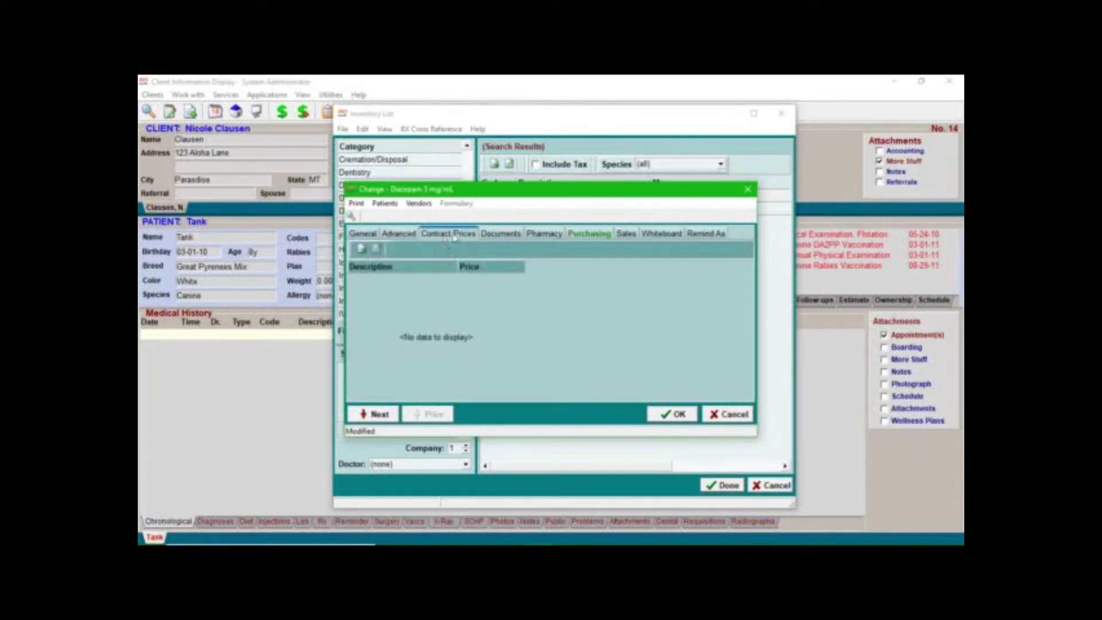
pyautogui.click(517, 237)
pyautogui.click(544, 237)
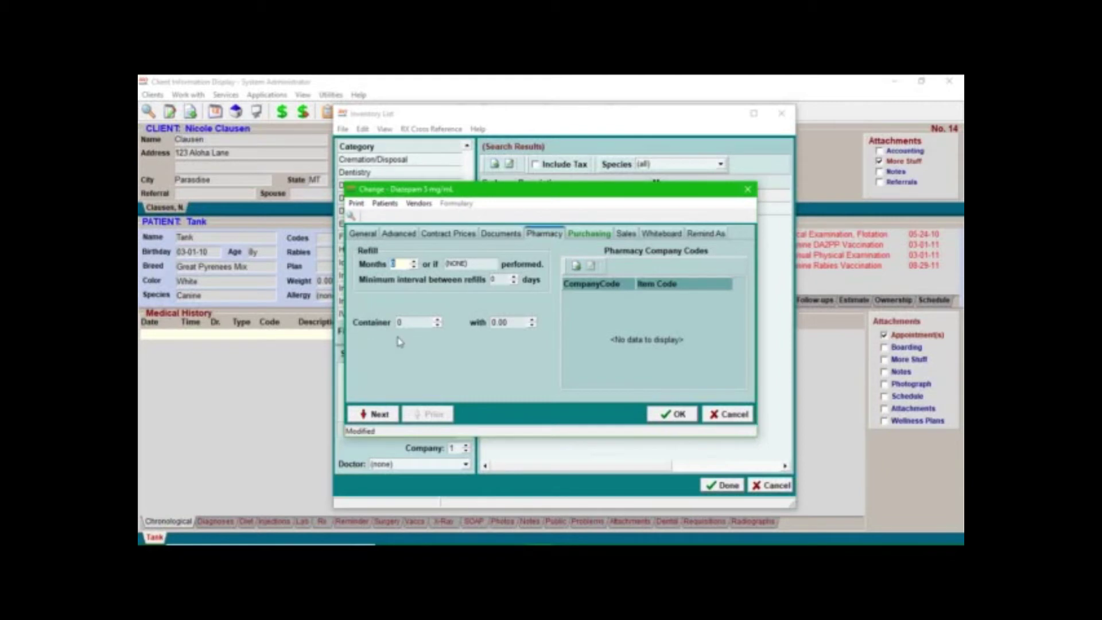
# Set the pharmacy Container to 1 and leave the amount beside it blank.
pyautogui.click(403, 321)
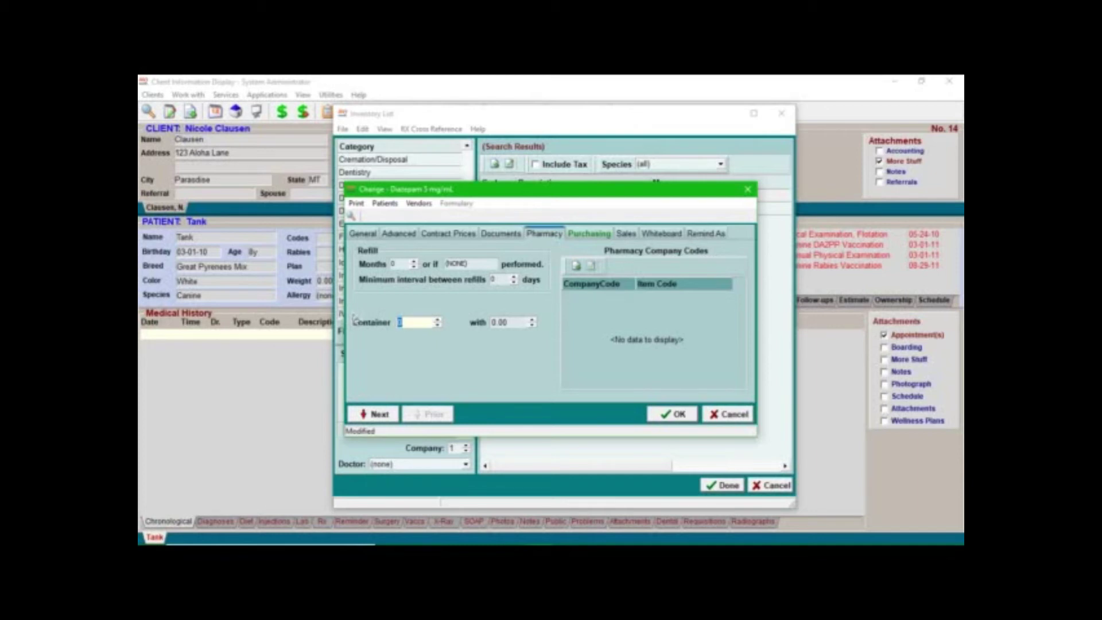
pyautogui.write('1')
pyautogui.click(520, 322)
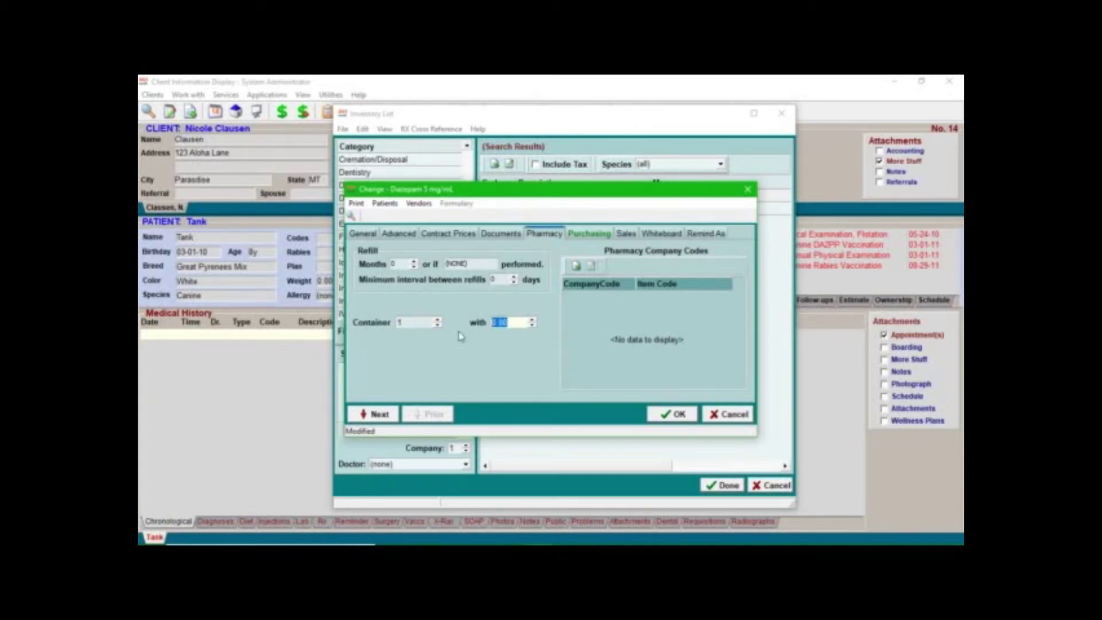
pyautogui.write('10.0')
pyautogui.click(411, 323)
pyautogui.press('BackSpace')
pyautogui.press('BackSpace')
pyautogui.press('BackSpace')
pyautogui.press('BackSpace')
pyautogui.click(597, 235)
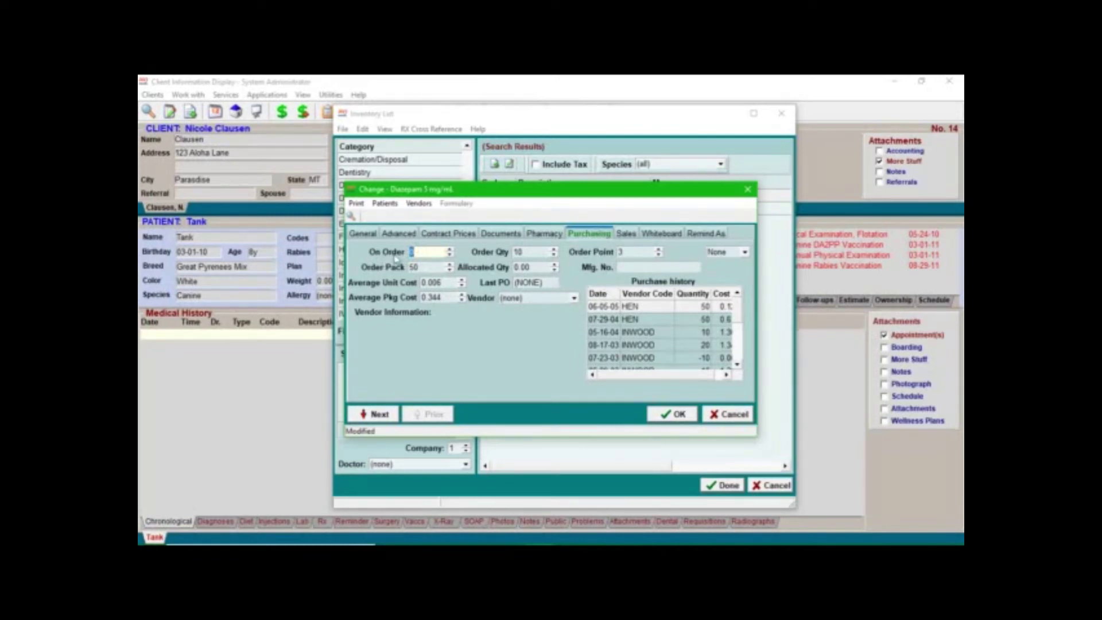
# Enter 0 for On Order and select the Order Pack value 50.
pyautogui.write('0')
pyautogui.press('Tab')
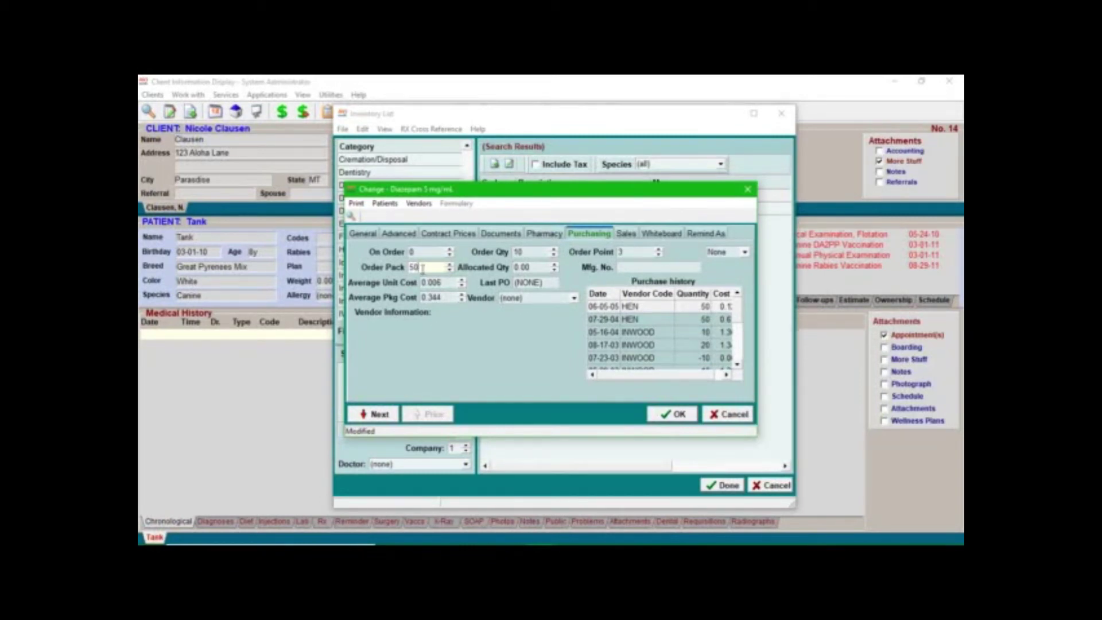
pyautogui.moveTo(422, 268); pyautogui.dragTo(391, 274)
# Enter 80.00 as the Average Pkg Cost.
pyautogui.click(435, 298)
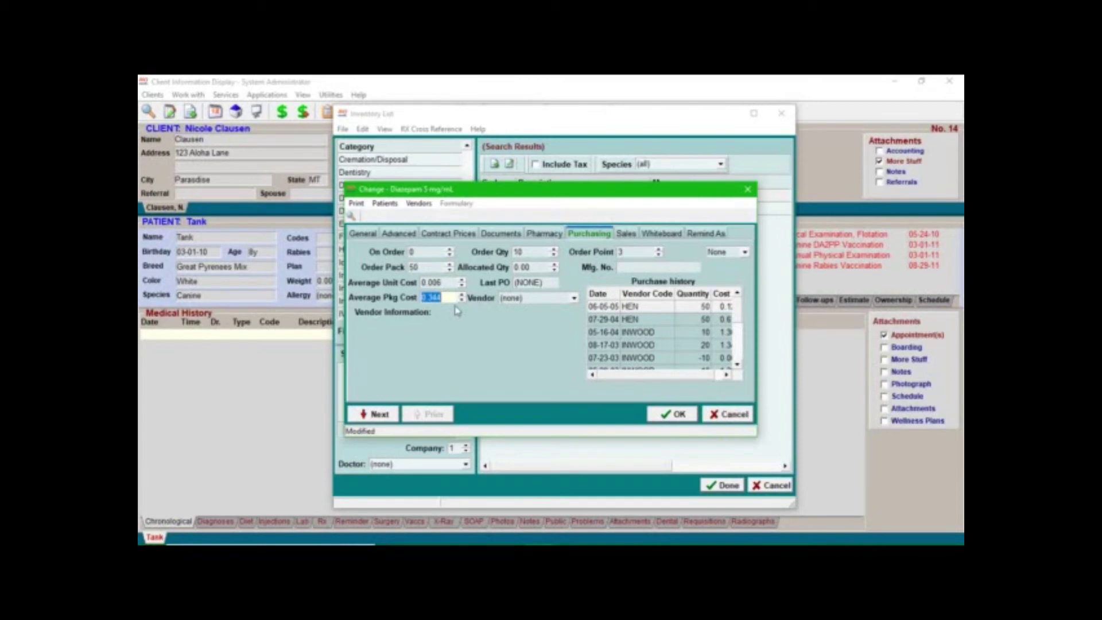
pyautogui.write('80.00')
pyautogui.click(429, 282)
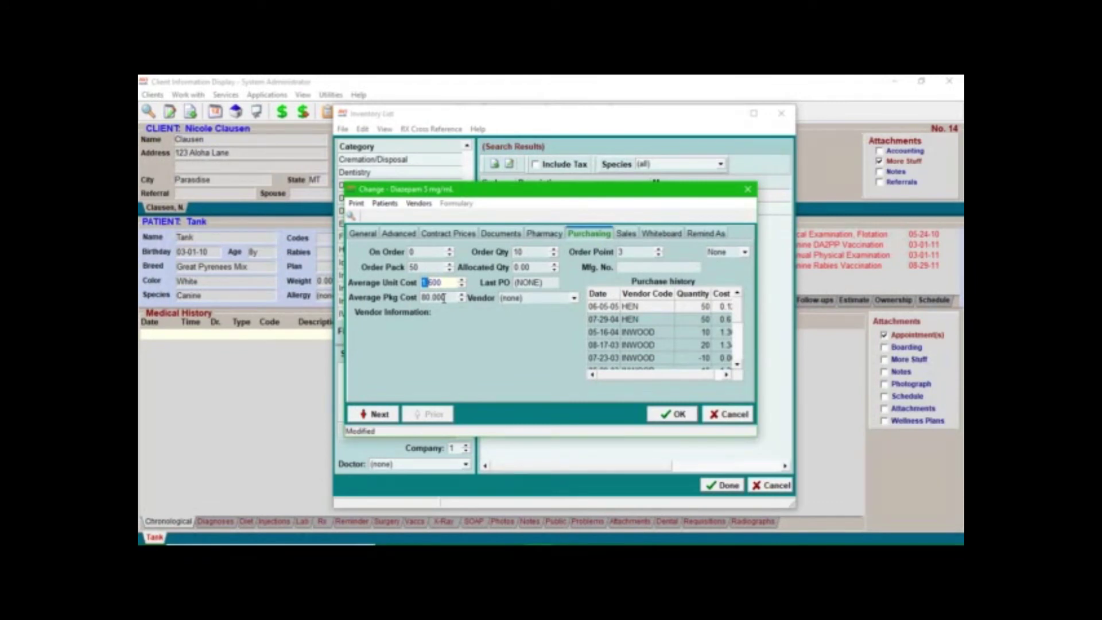
# Change the Order Pack from 50 to 20, making the average unit cost 4.000.
pyautogui.doubleClick(432, 266)
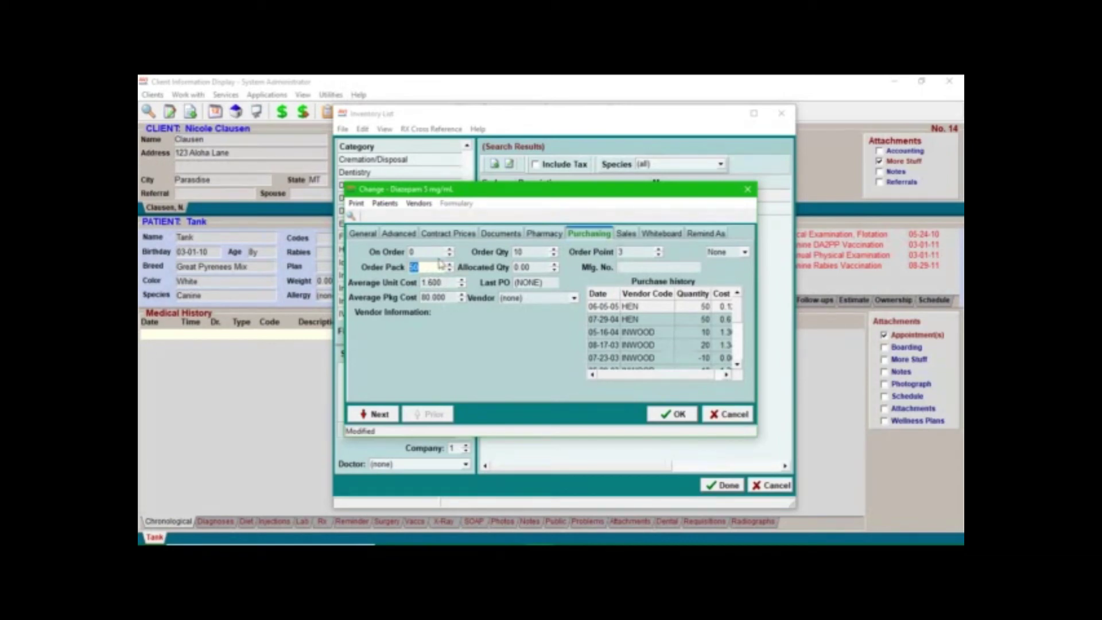
pyautogui.write('20')
pyautogui.press('Tab')
pyautogui.click(449, 295)
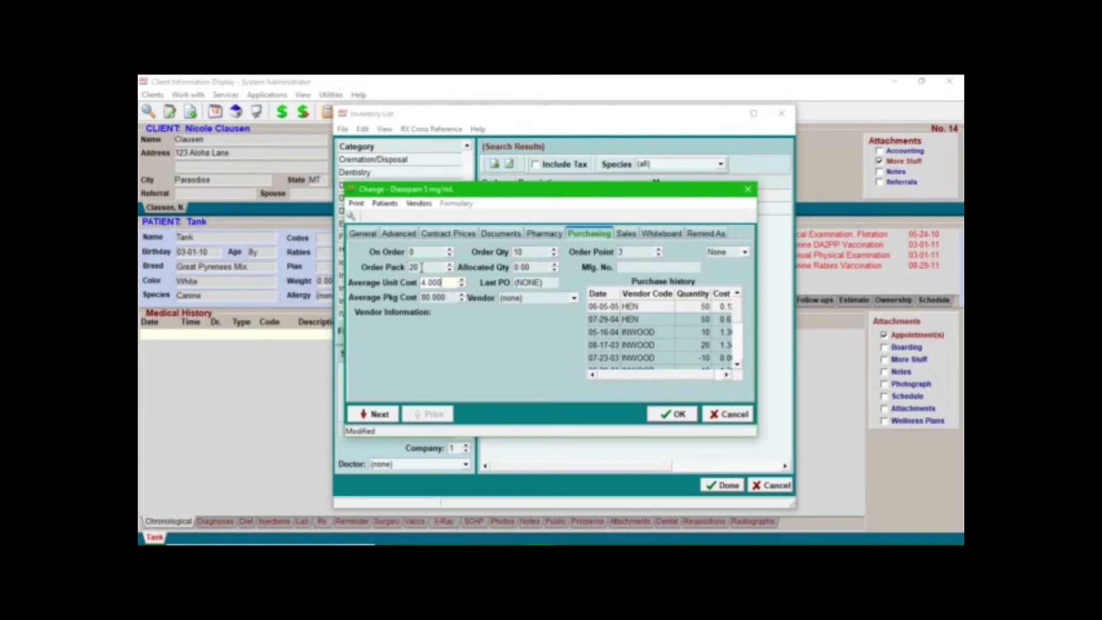
pyautogui.doubleClick(421, 268)
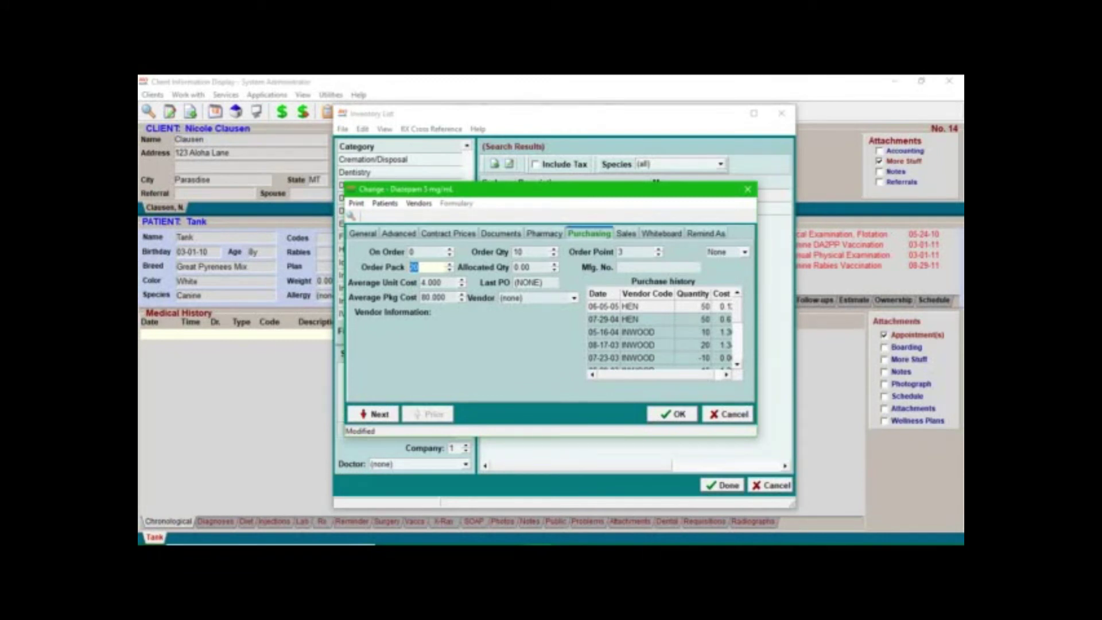
pyautogui.write('1')
pyautogui.press('BackSpace')
pyautogui.write('20')
pyautogui.click(451, 286)
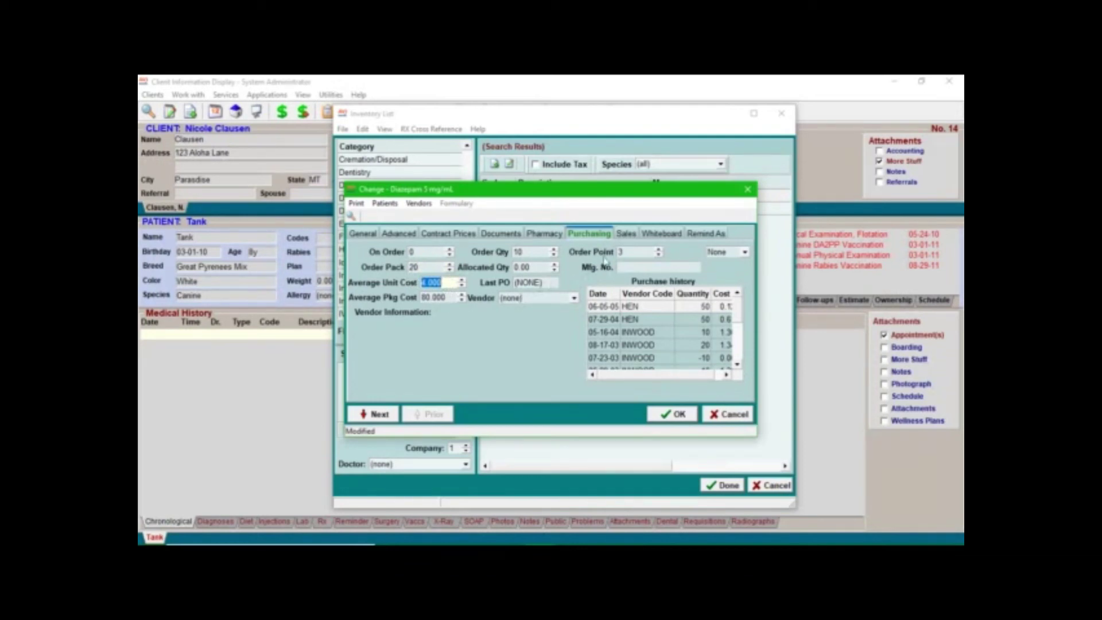
pyautogui.click(639, 252)
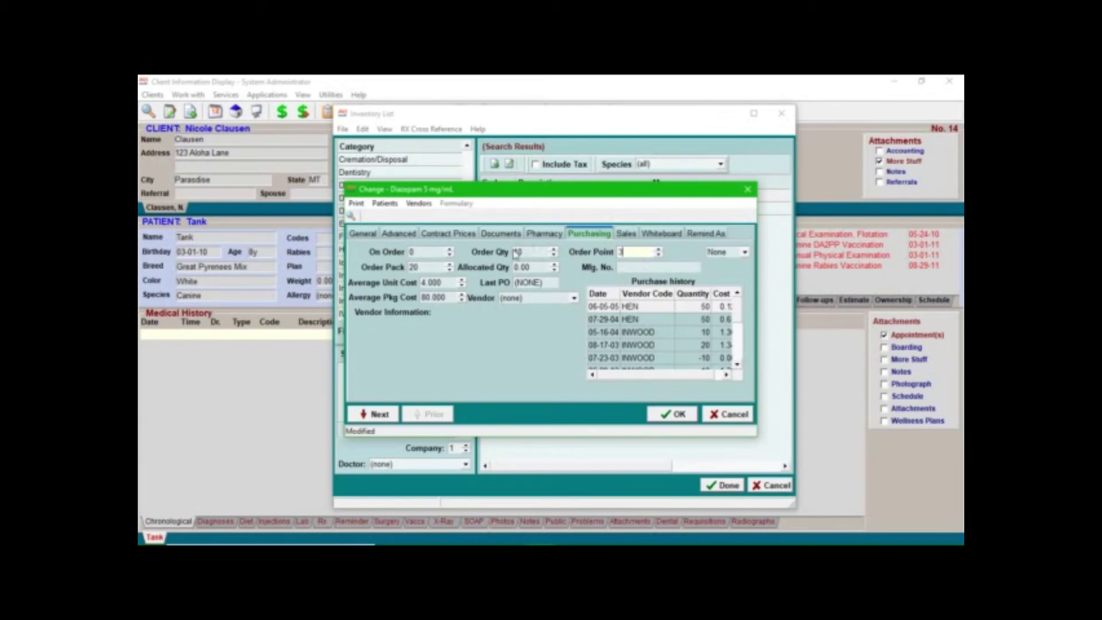
pyautogui.click(544, 268)
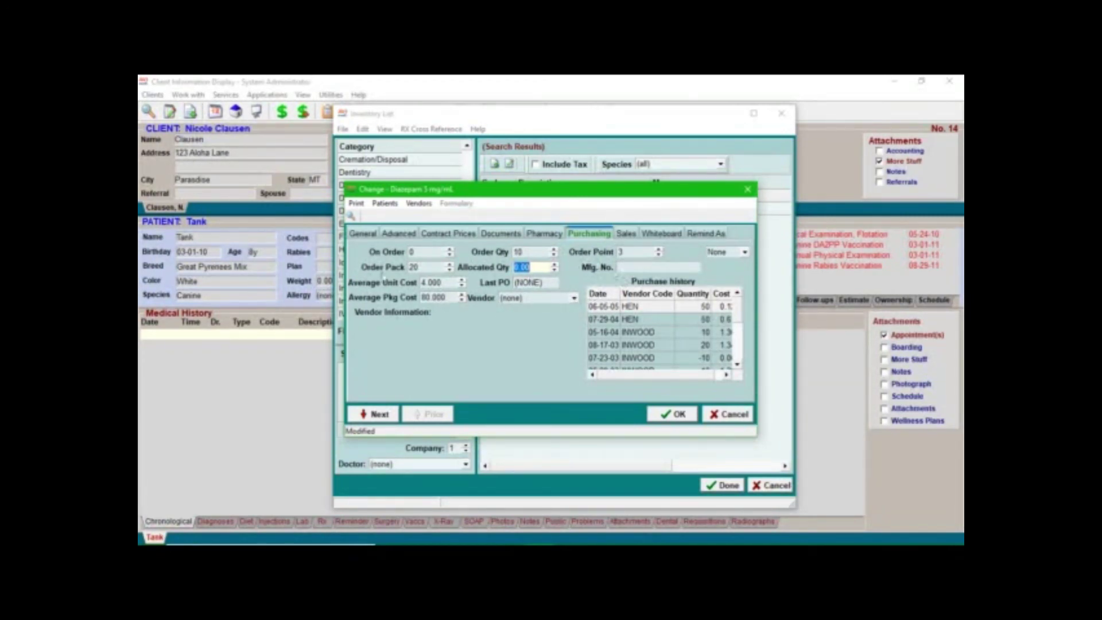
# Check Diazepam's monthly sales history and whiteboard settings, then confirm no reminder codes are linked.
pyautogui.click(626, 234)
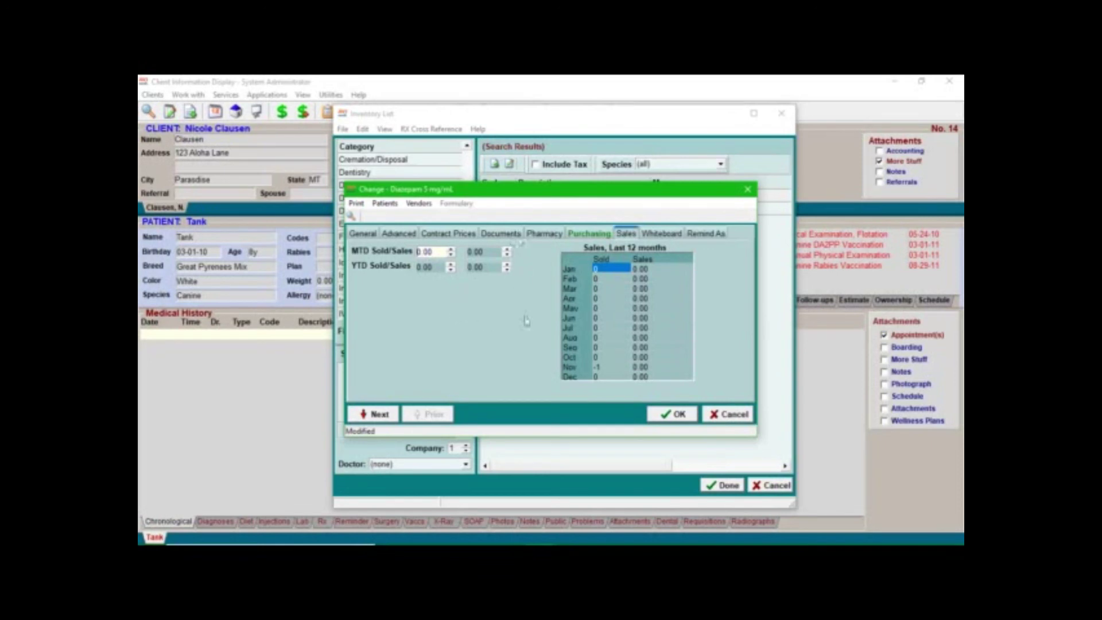
pyautogui.click(662, 234)
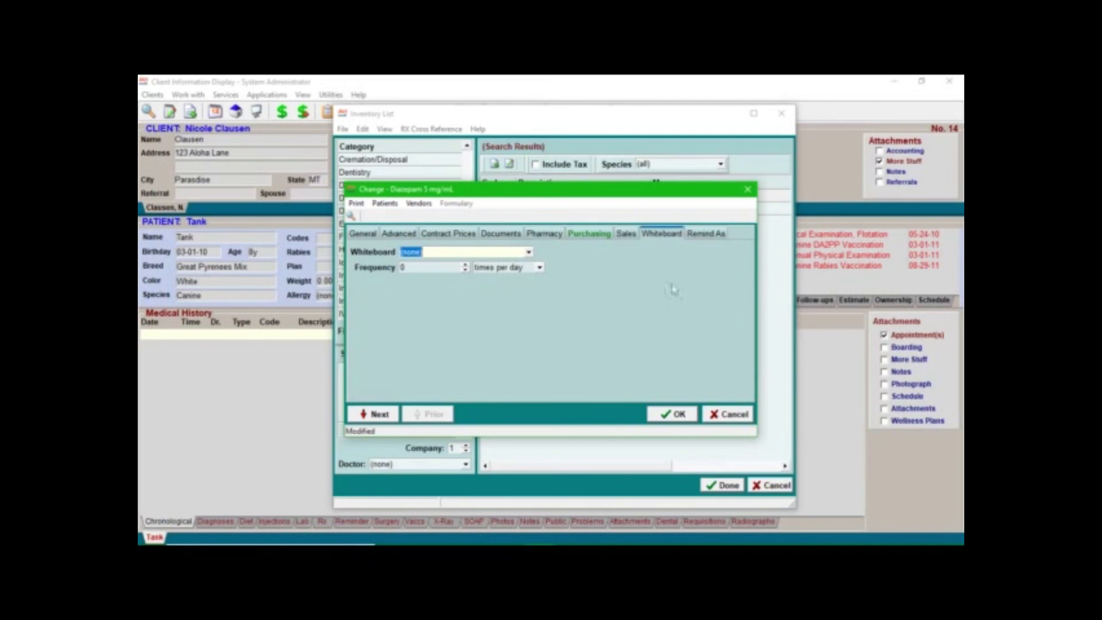
pyautogui.click(706, 234)
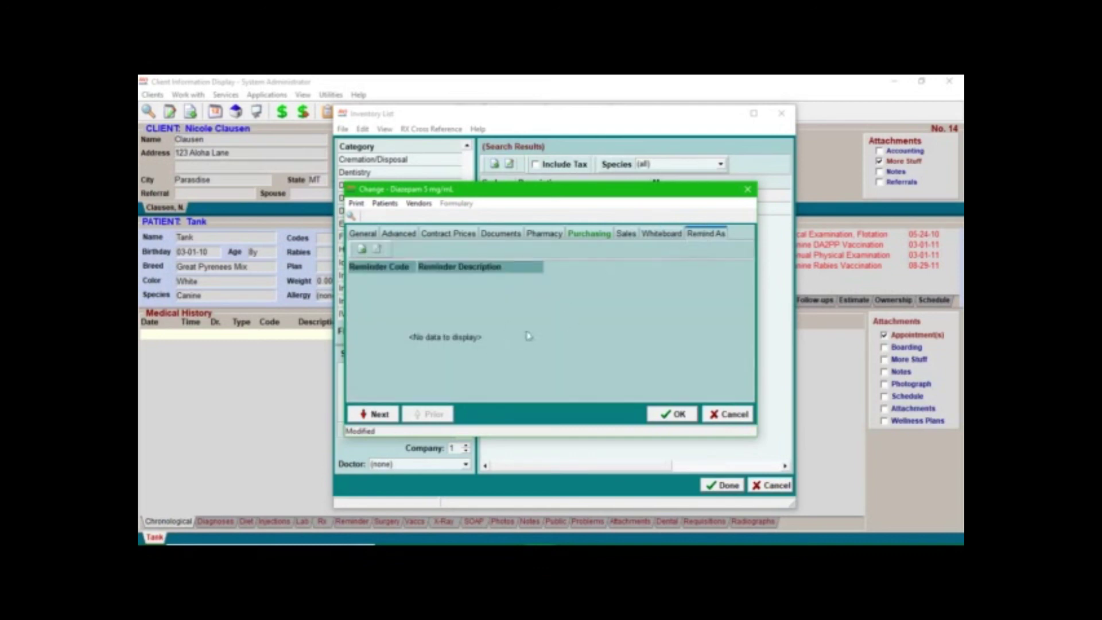
# Go back to Diazepam's General tab showing cost 4.000, package cost 80.000 and price 5.38.
pyautogui.click(362, 236)
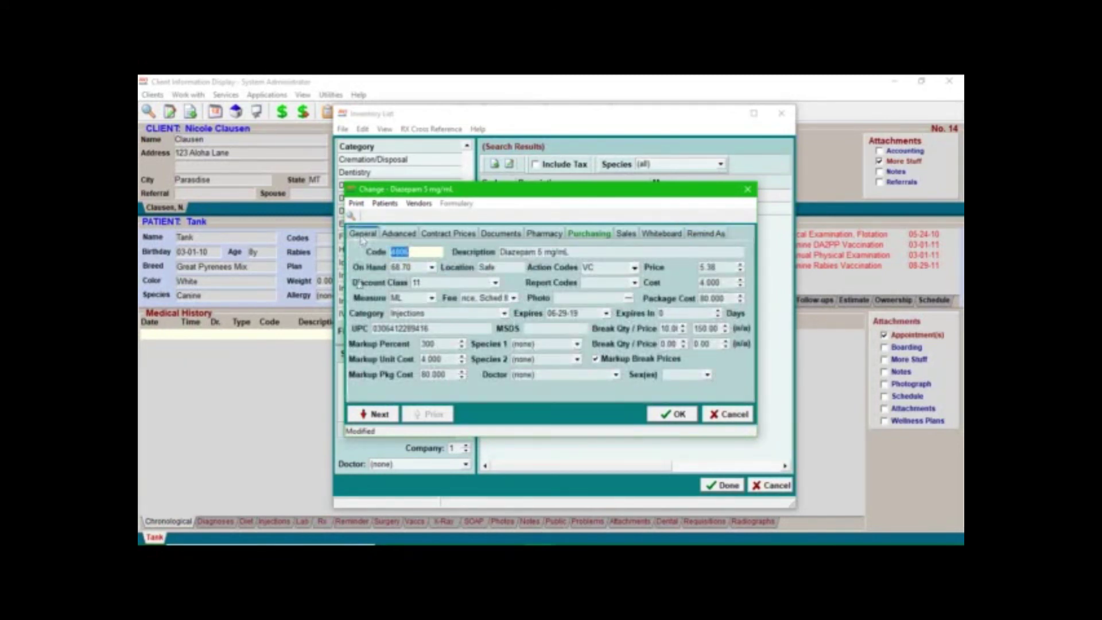